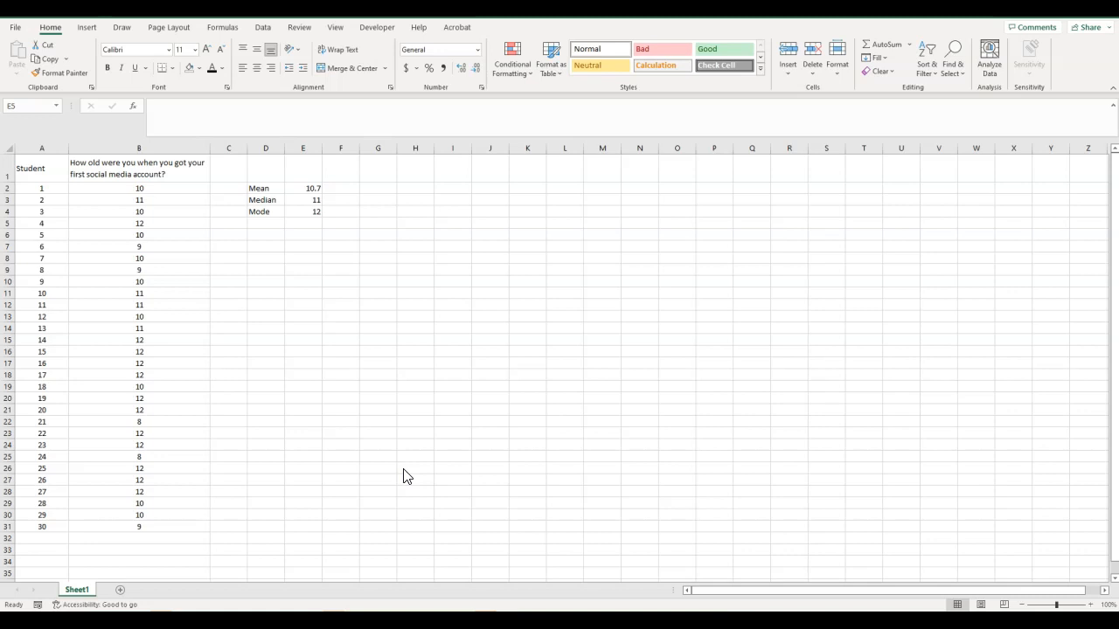
Enter the label Range in cell D7, below the mean, median and mode
{"action": "left_click", "coordinate": [266, 246]}
{"action": "type", "text": "Range"}
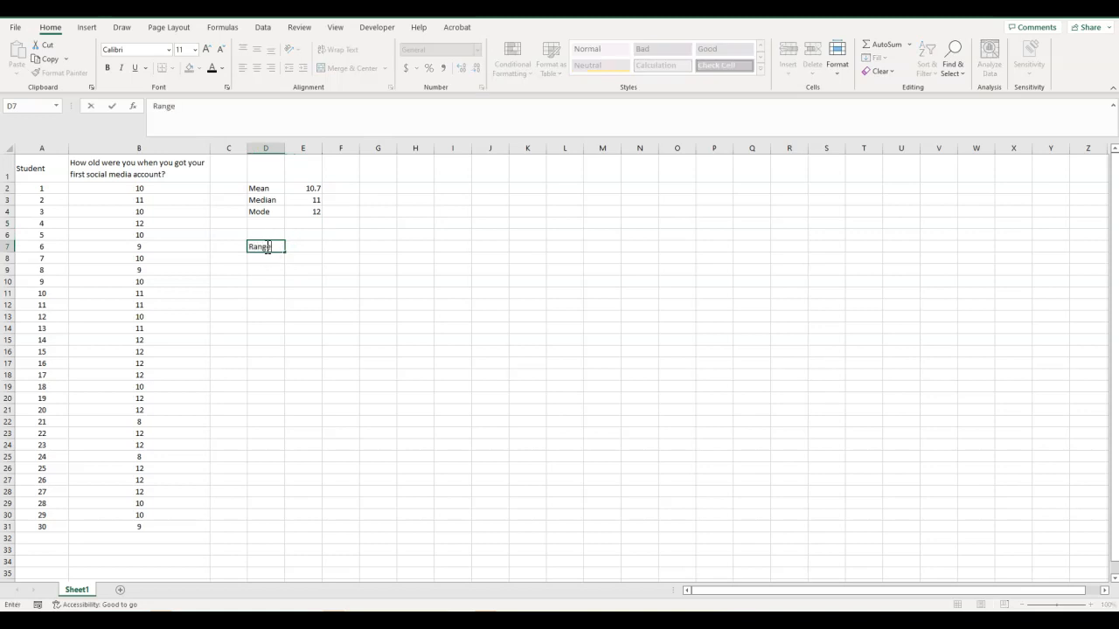
{"action": "key", "text": "Tab"}
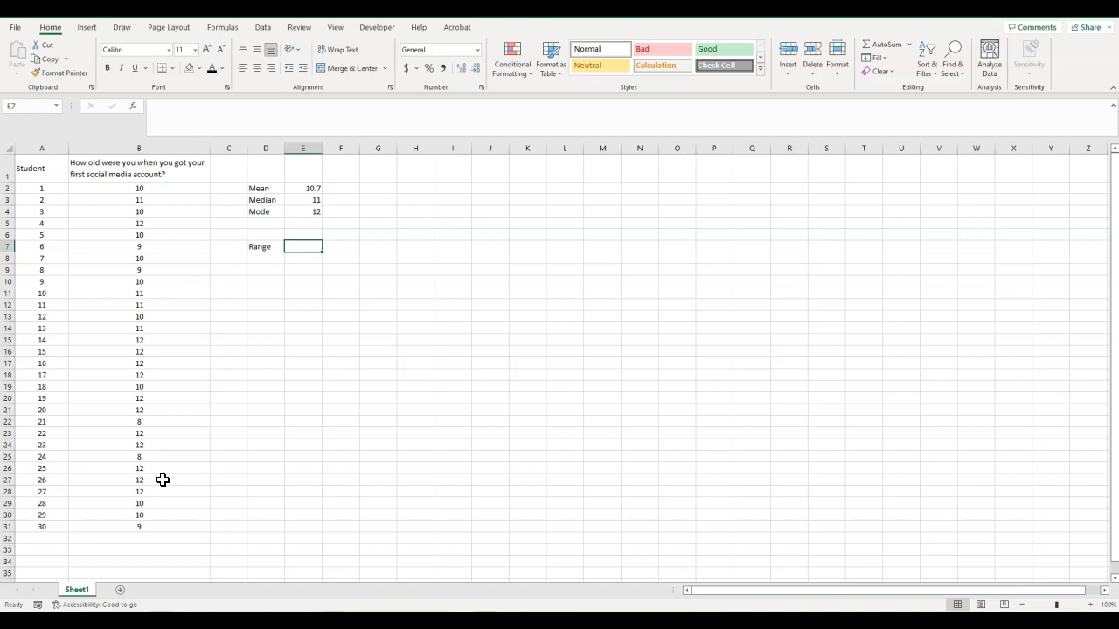
{"action": "left_click", "coordinate": [140, 457]}
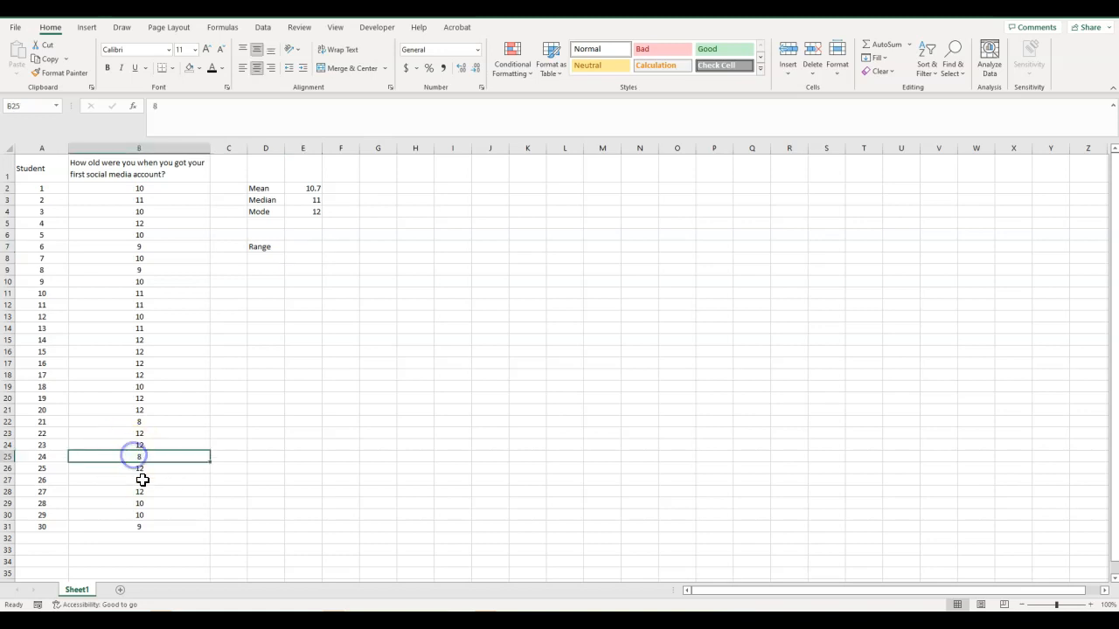
{"action": "left_click", "coordinate": [157, 223]}
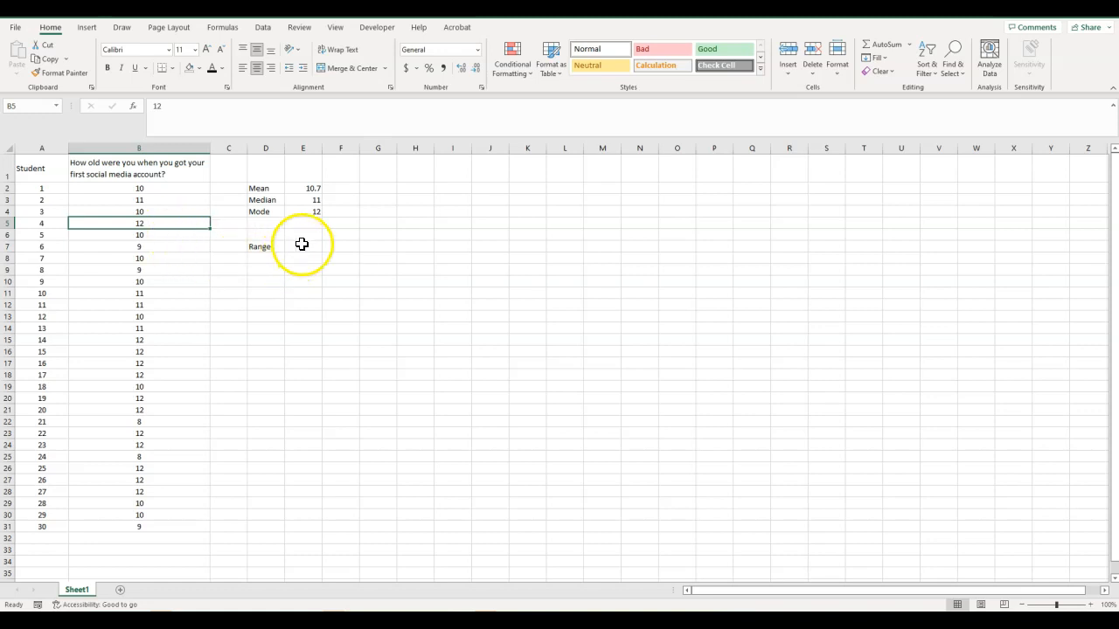
Enter the labels Min in cell D10 and Max in cell D11
{"action": "left_click", "coordinate": [264, 280]}
{"action": "type", "text": "Min"}
{"action": "key", "text": "Return"}
{"action": "type", "text": "Max"}
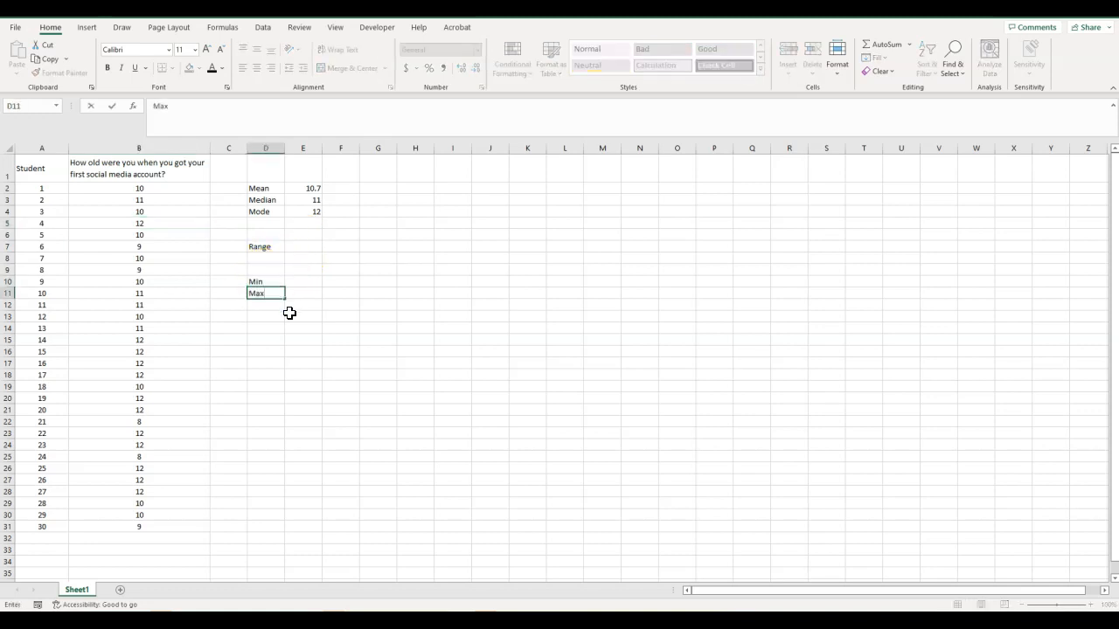
Calculate the lowest age in cell E10 with the MIN function over B2:B31
{"action": "left_click", "coordinate": [299, 283]}
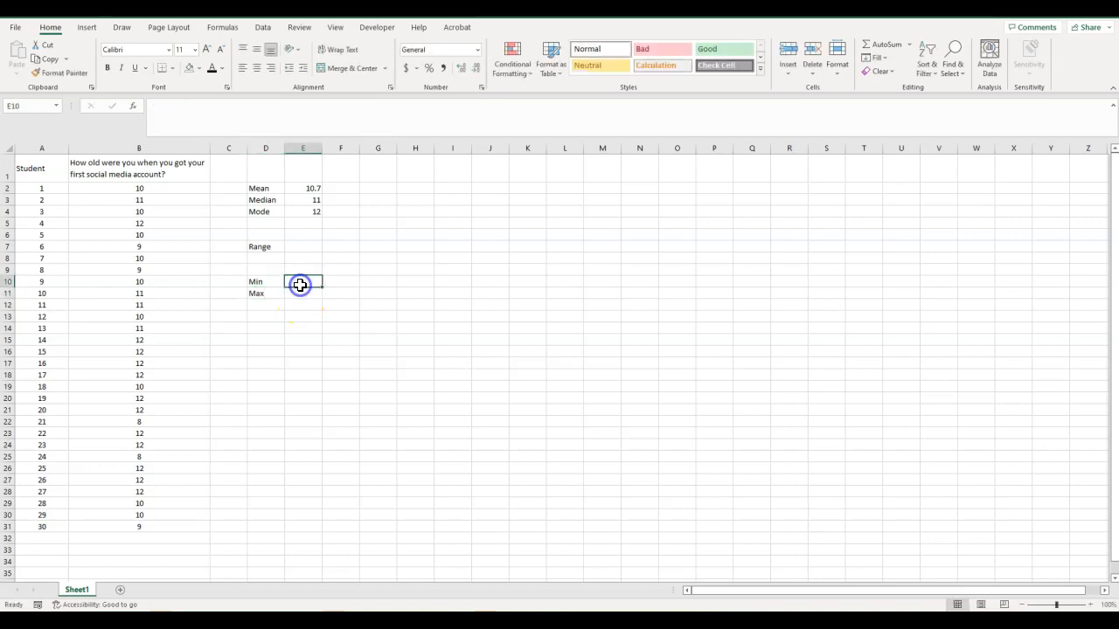
{"action": "type", "text": "="}
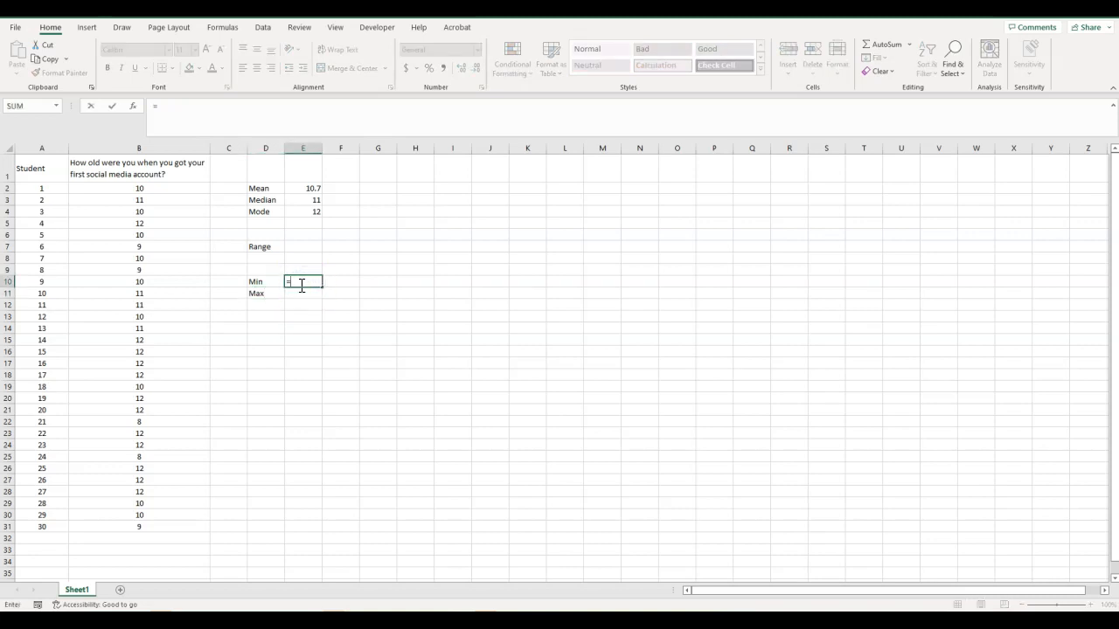
{"action": "type", "text": "min"}
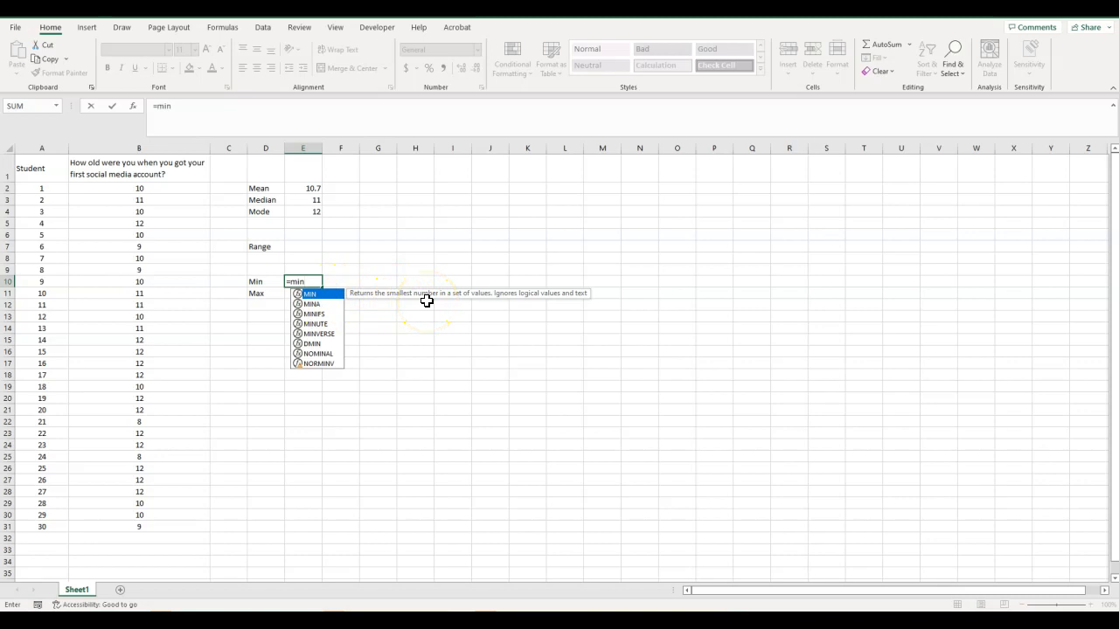
{"action": "double_click", "coordinate": [319, 294]}
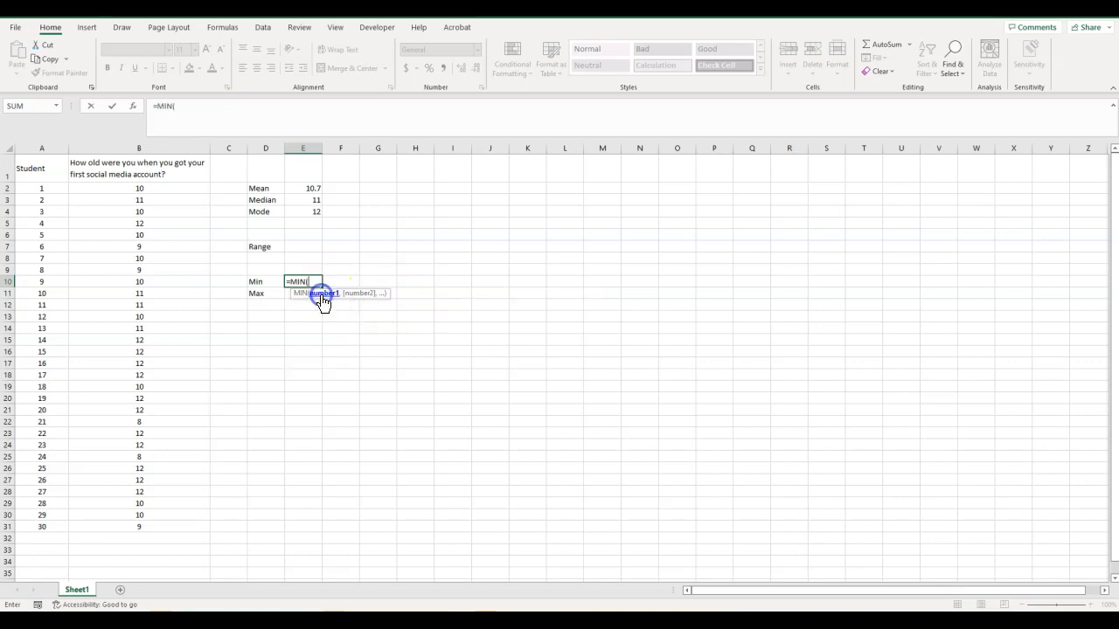
{"action": "left_click_drag", "start_coordinate": [140, 187], "coordinate": [151, 524]}
{"action": "type", "text": ")"}
{"action": "key", "text": "Return"}
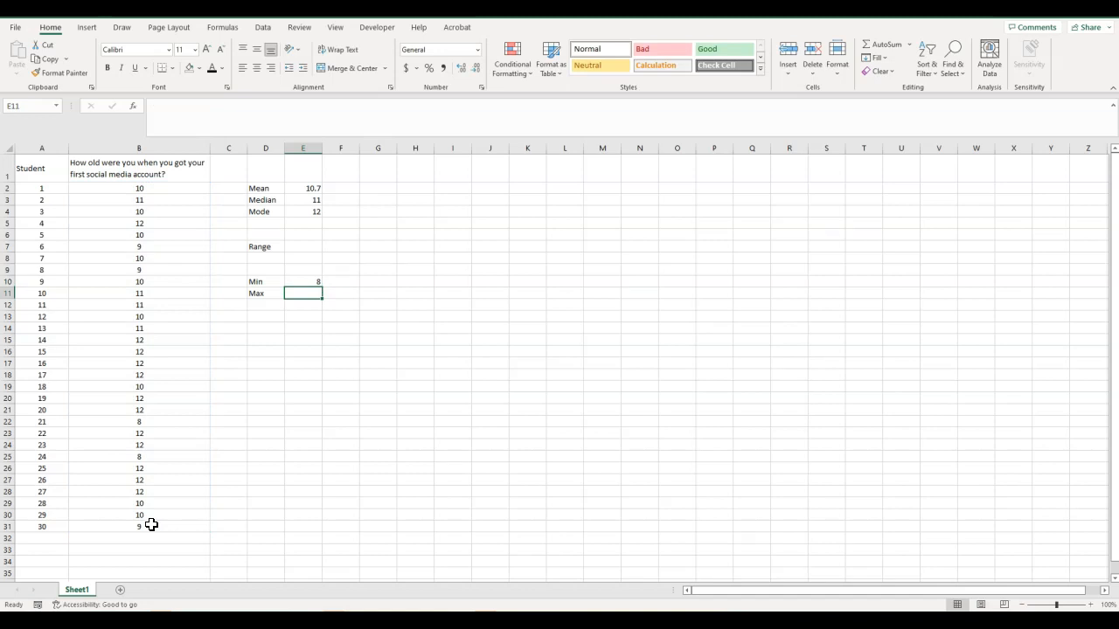
Calculate the highest age in cell E11 with the formula =MAX(B2:B31)
{"action": "type", "text": "="}
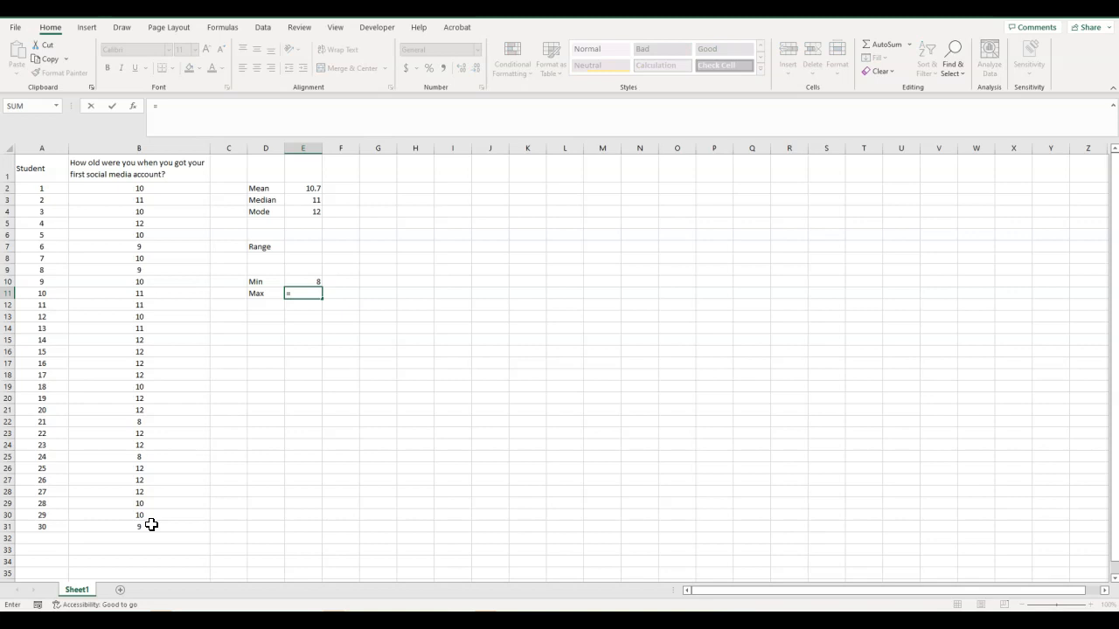
{"action": "type", "text": "max"}
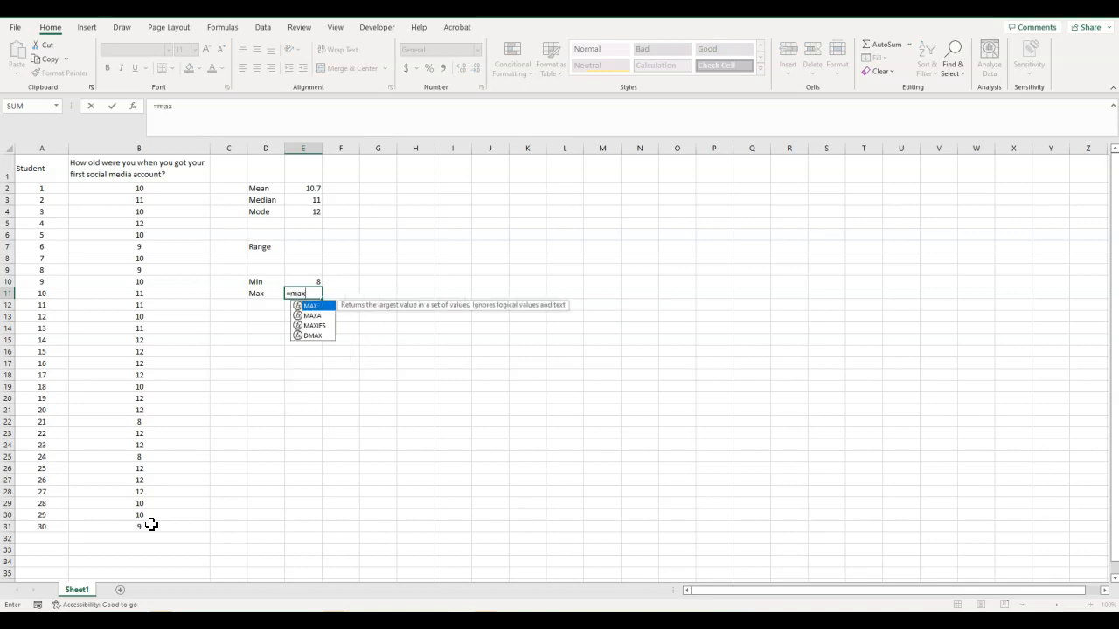
{"action": "double_click", "coordinate": [318, 307]}
{"action": "left_click_drag", "start_coordinate": [149, 187], "coordinate": [149, 522]}
{"action": "type", "text": ")"}
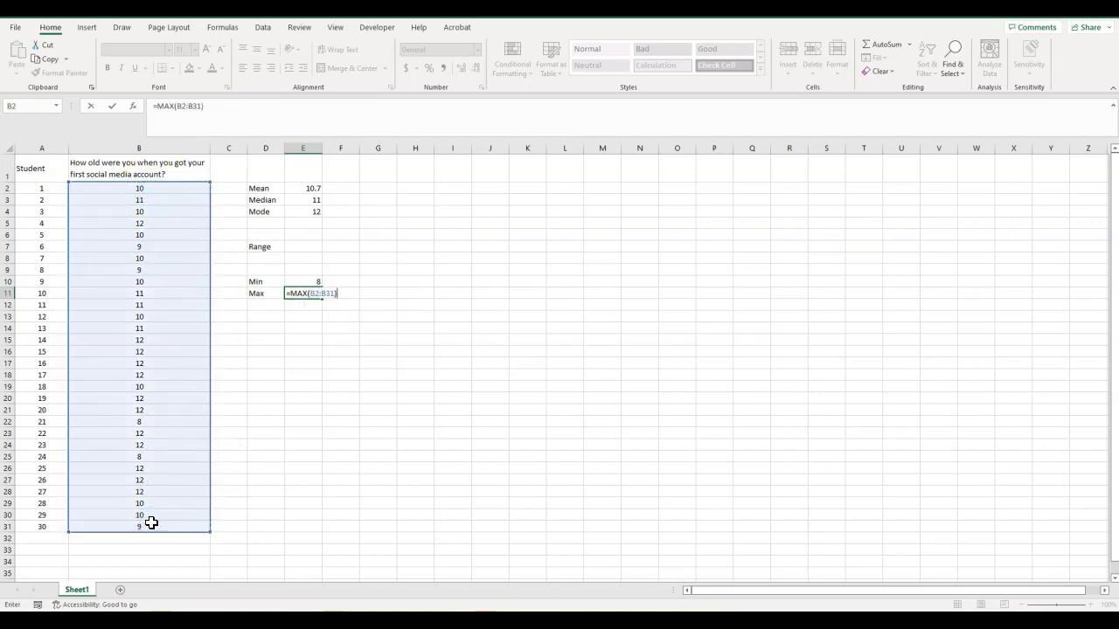
{"action": "key", "text": "Return"}
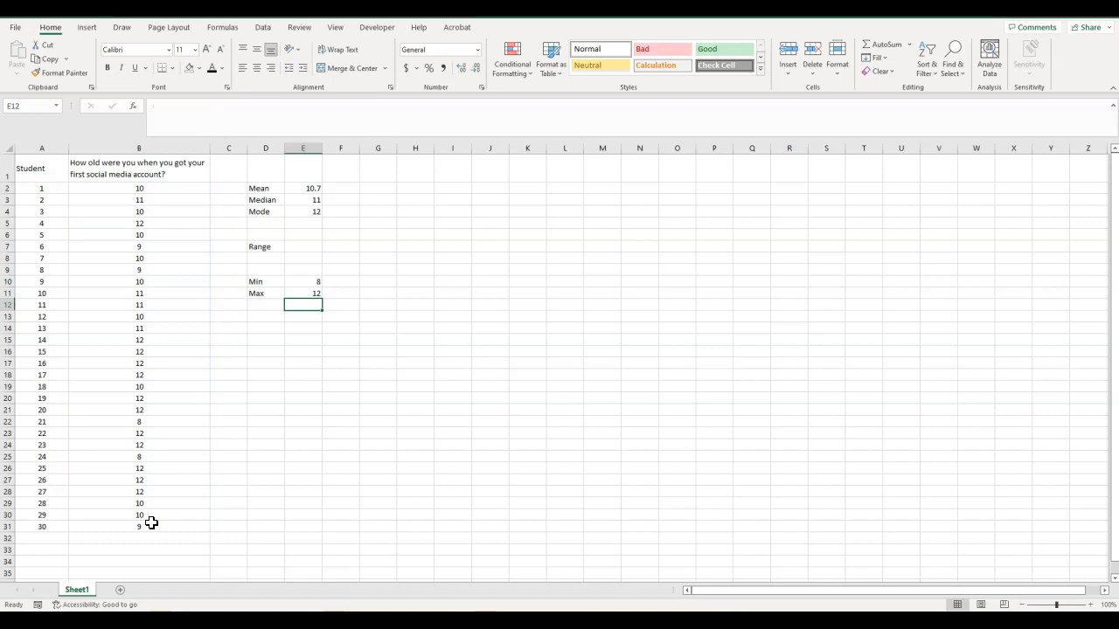
Calculate the range in cell E7 by subtracting the minimum from the maximum with =E11-E10
{"action": "left_click", "coordinate": [303, 247]}
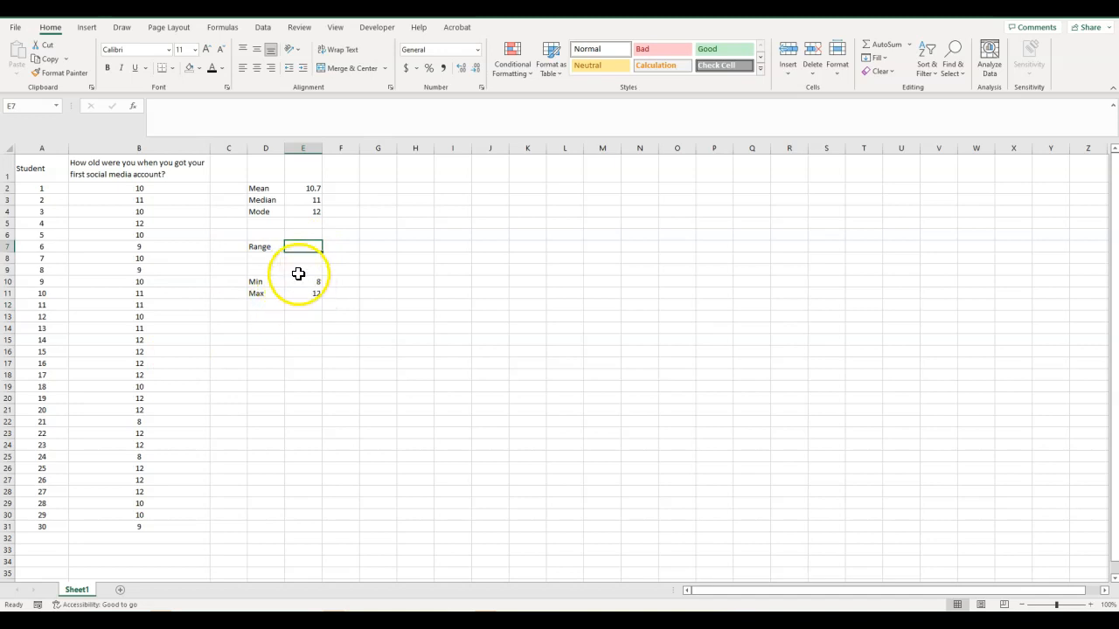
{"action": "type", "text": "="}
{"action": "left_click", "coordinate": [293, 293]}
{"action": "type", "text": "-"}
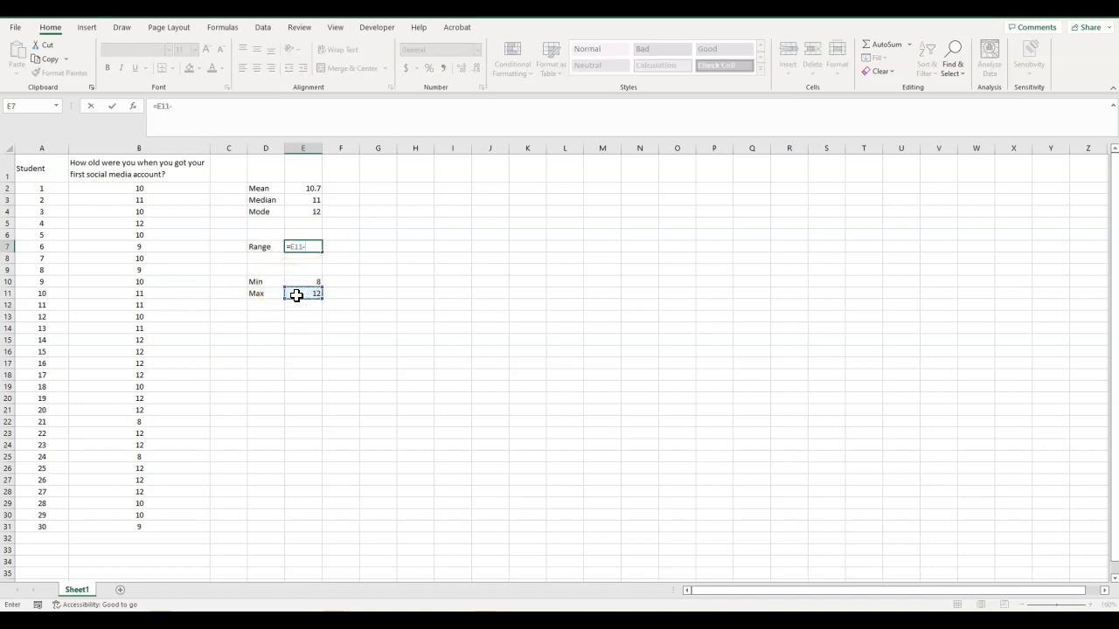
{"action": "left_click", "coordinate": [297, 282]}
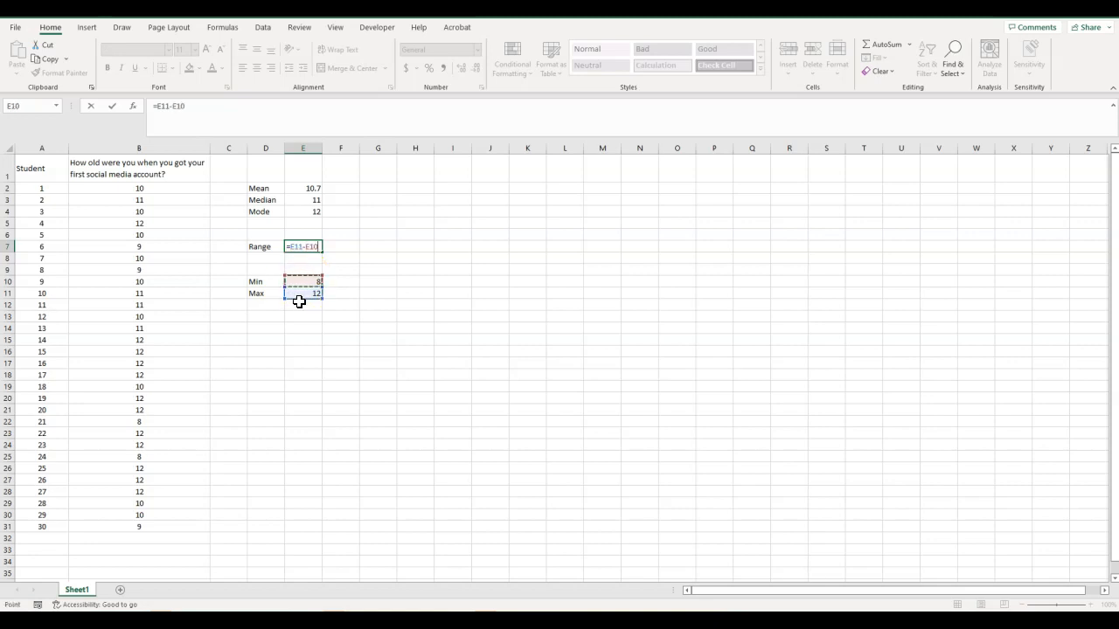
{"action": "key", "text": "Return"}
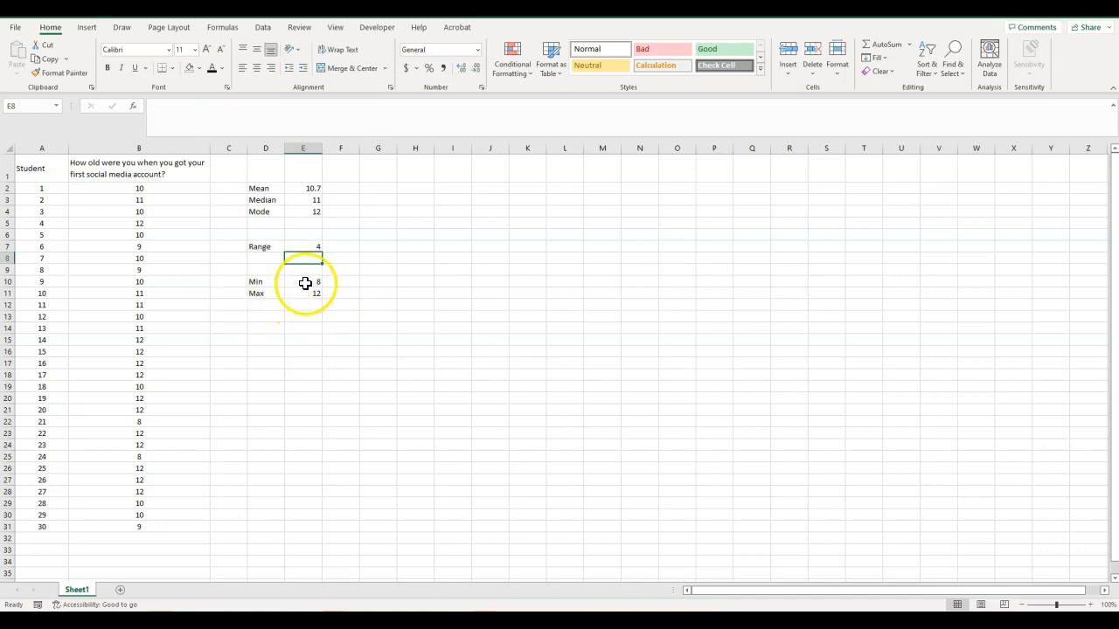
Label cell D8 Range and calculate the range in E8 with the single formula =max(B2:B31)-min(B2:B31)
{"action": "left_click", "coordinate": [252, 259]}
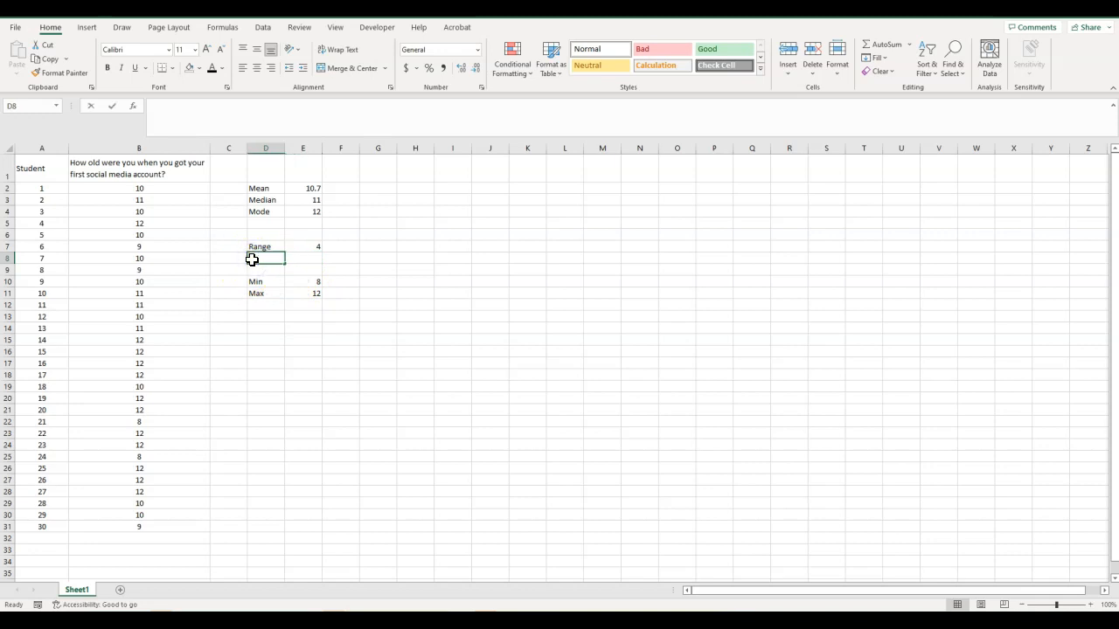
{"action": "type", "text": "Range"}
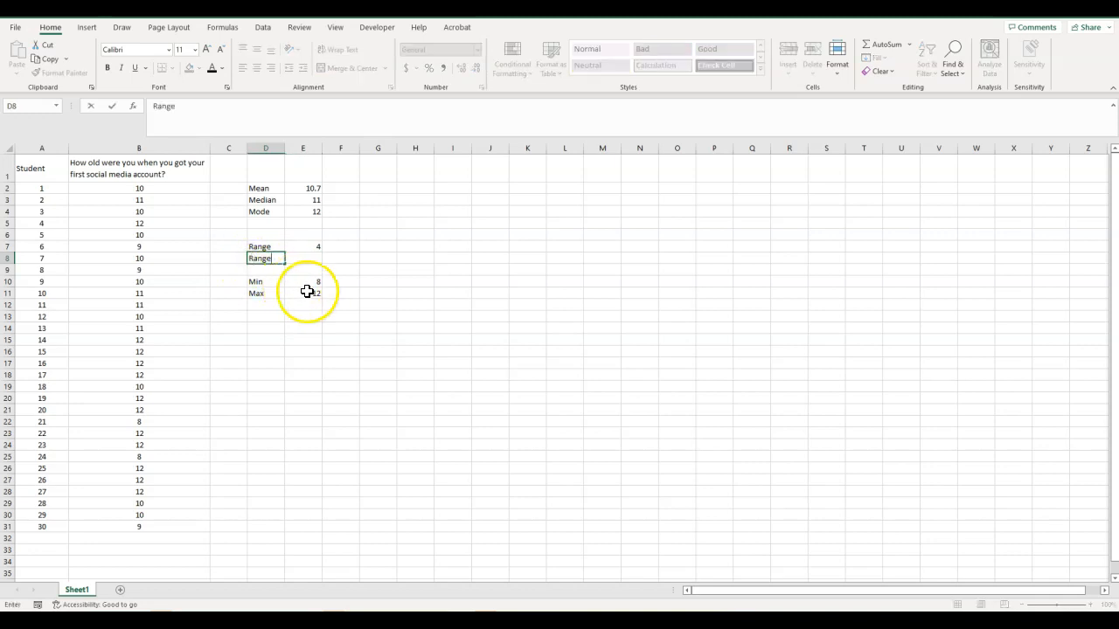
{"action": "left_click", "coordinate": [300, 260]}
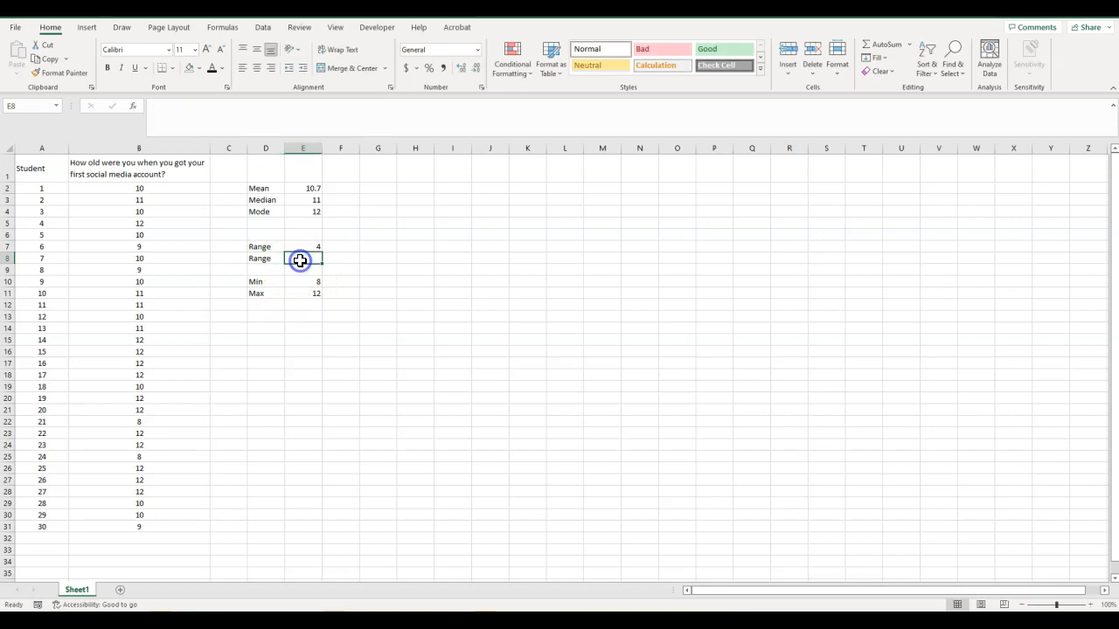
{"action": "type", "text": "="}
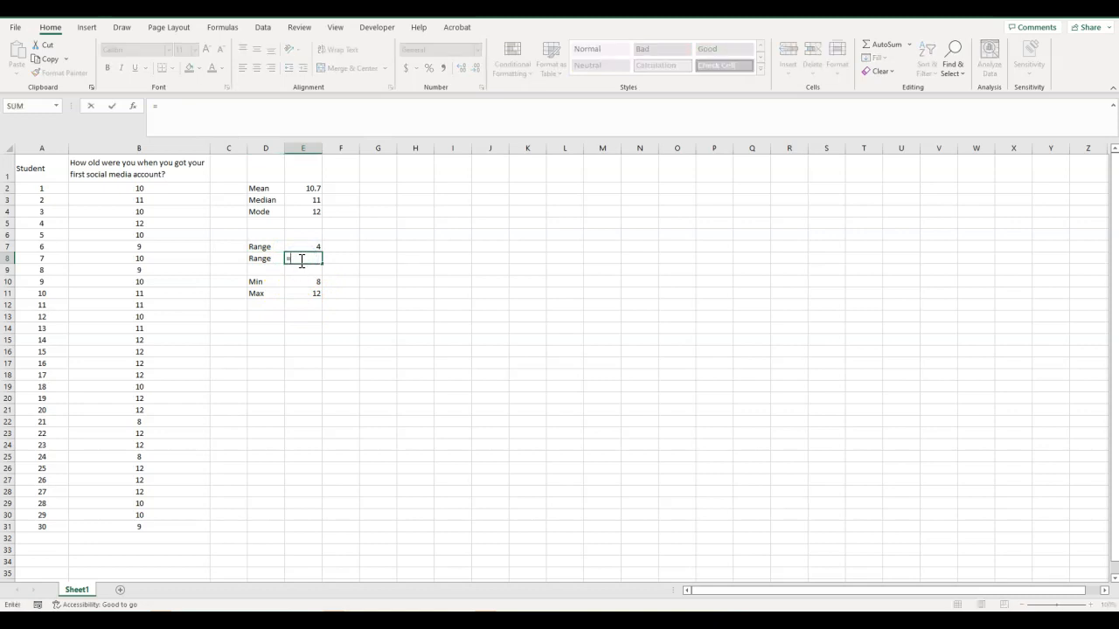
{"action": "type", "text": "max("}
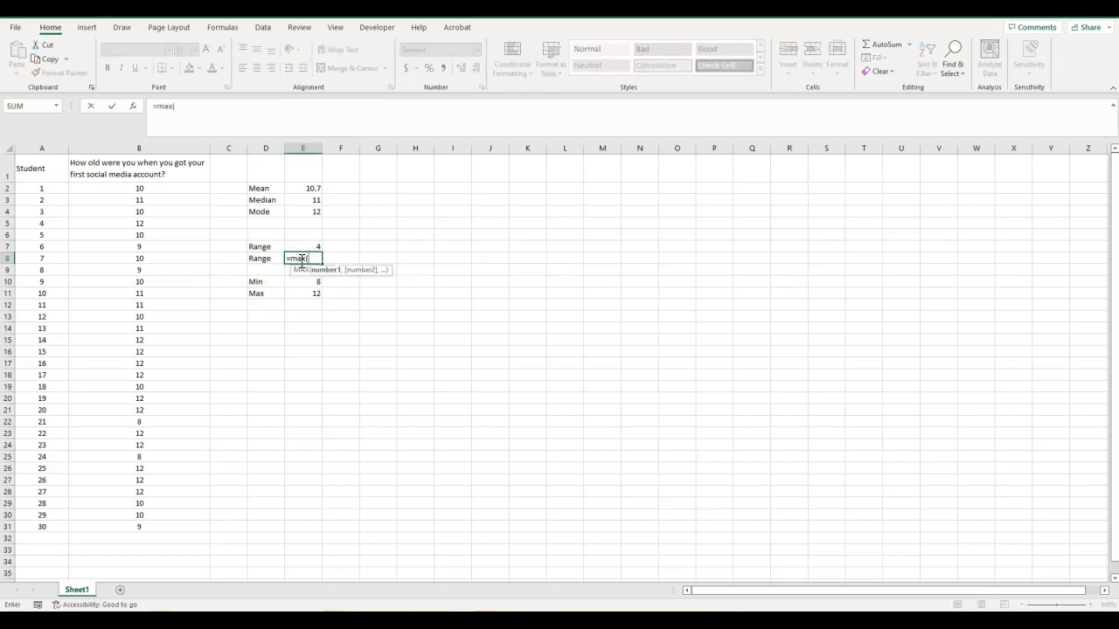
{"action": "left_click_drag", "start_coordinate": [202, 190], "coordinate": [159, 535]}
{"action": "type", "text": ")-"}
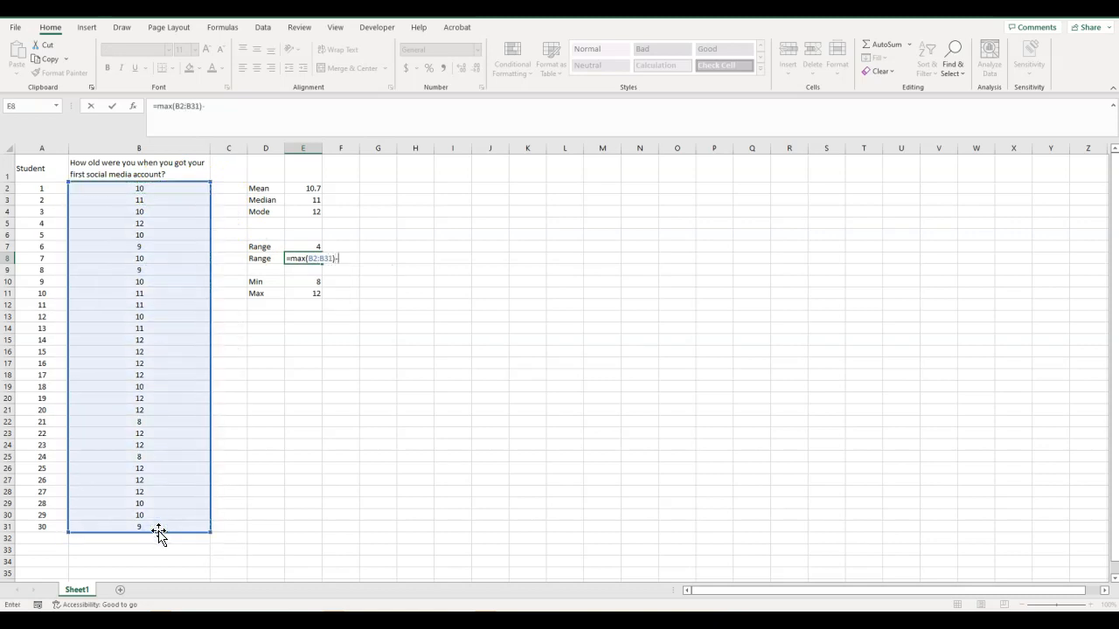
{"action": "type", "text": "min("}
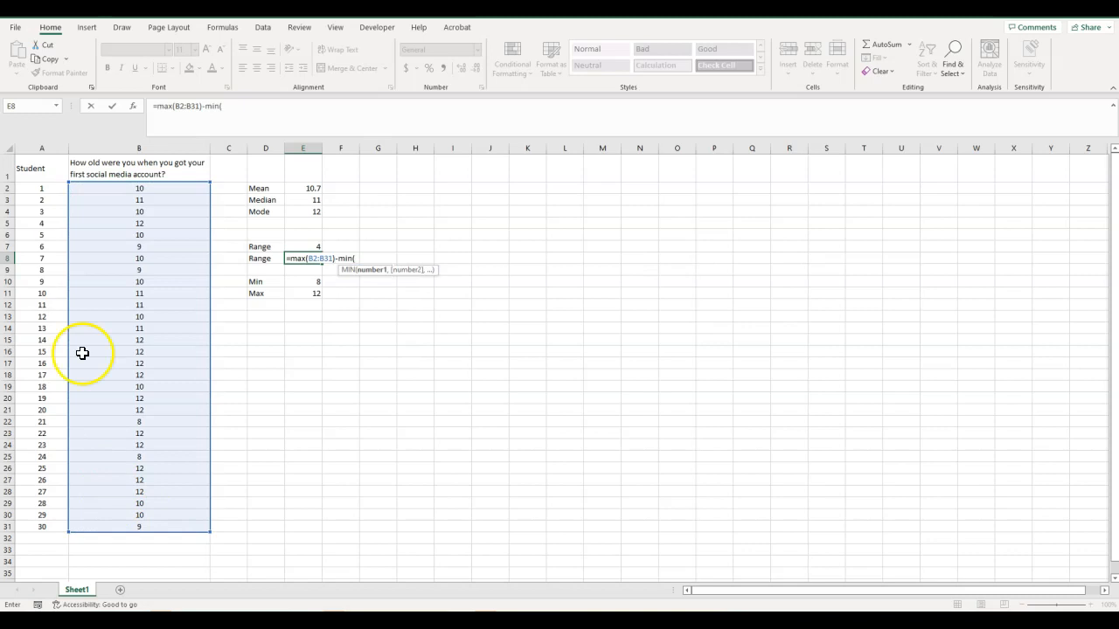
{"action": "left_click_drag", "start_coordinate": [160, 189], "coordinate": [148, 524]}
{"action": "type", "text": ")"}
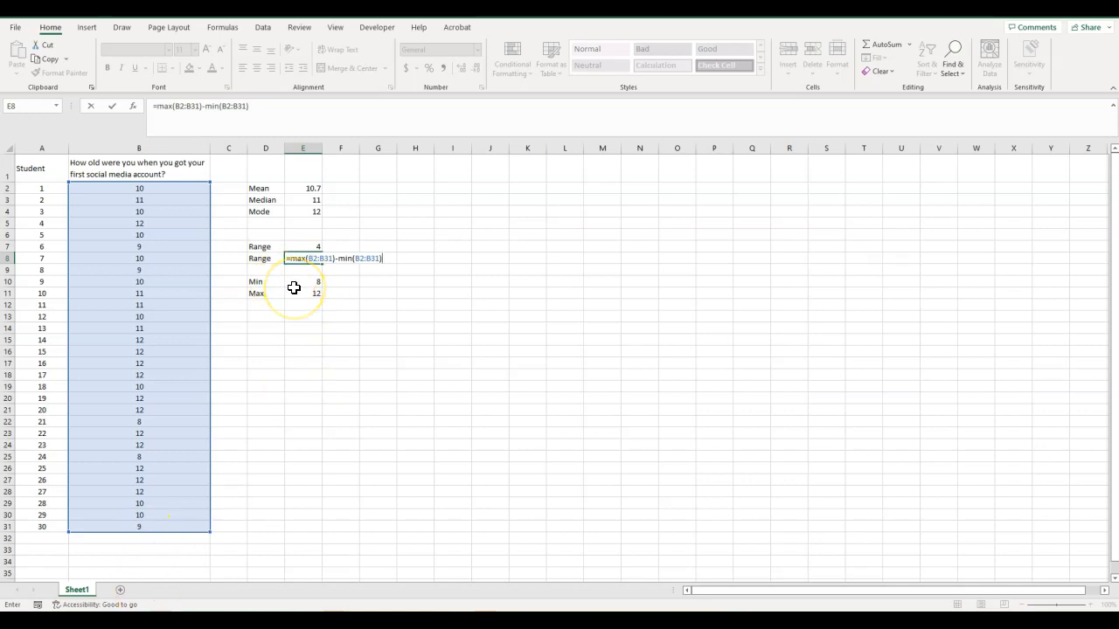
{"action": "key", "text": "Return"}
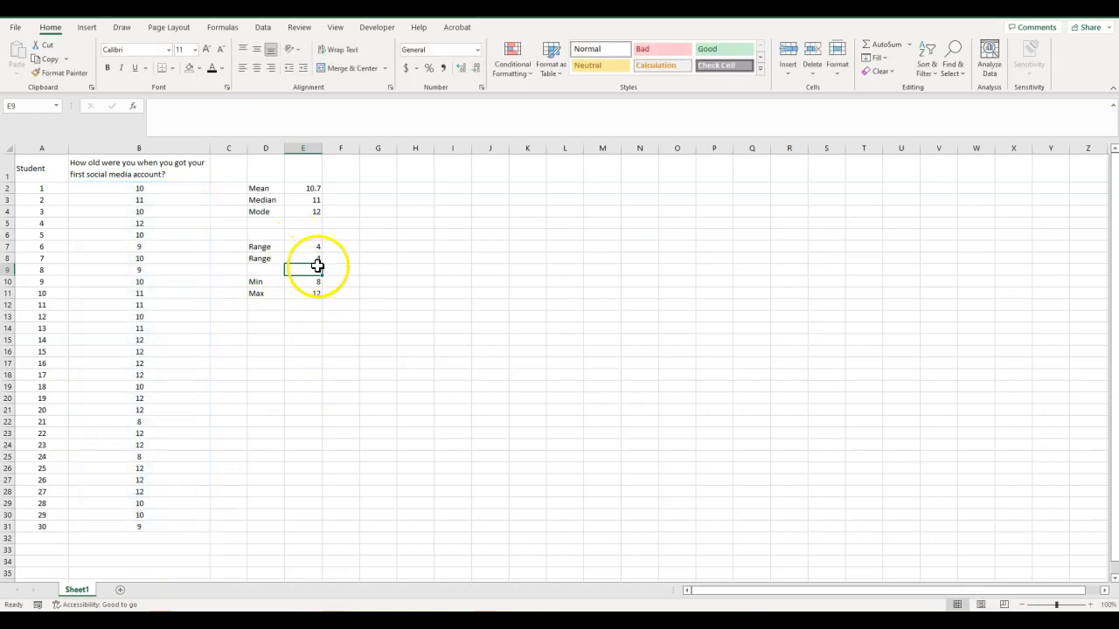
Clear the Min and Max cells in D10:E12 and the first Range label and formula in D7:E7
{"action": "left_click_drag", "start_coordinate": [252, 283], "coordinate": [315, 307]}
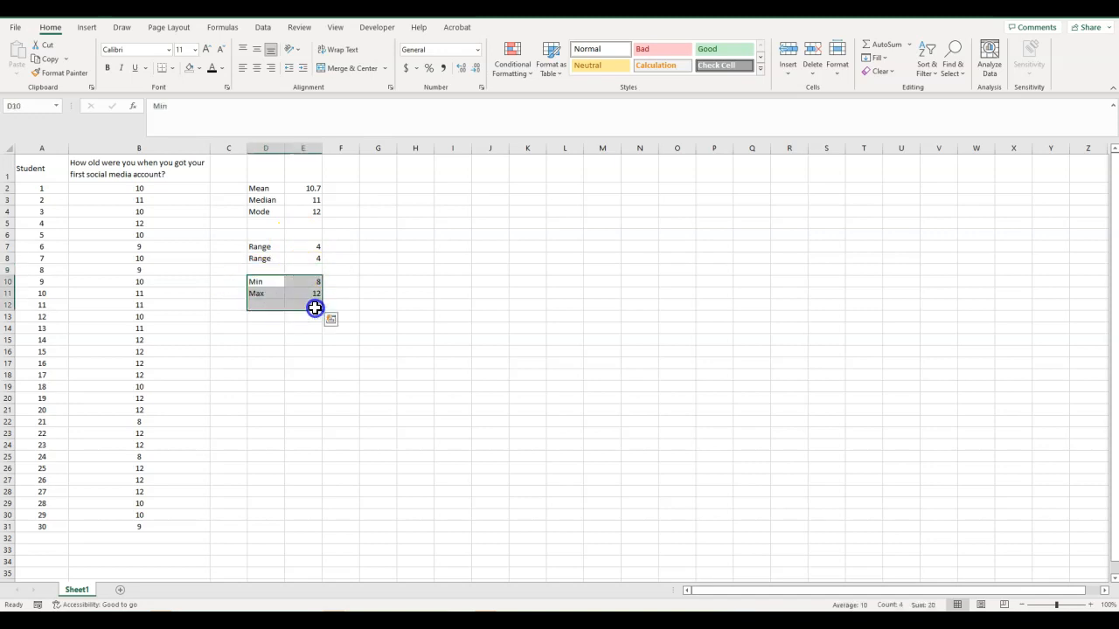
{"action": "key", "text": "Delete"}
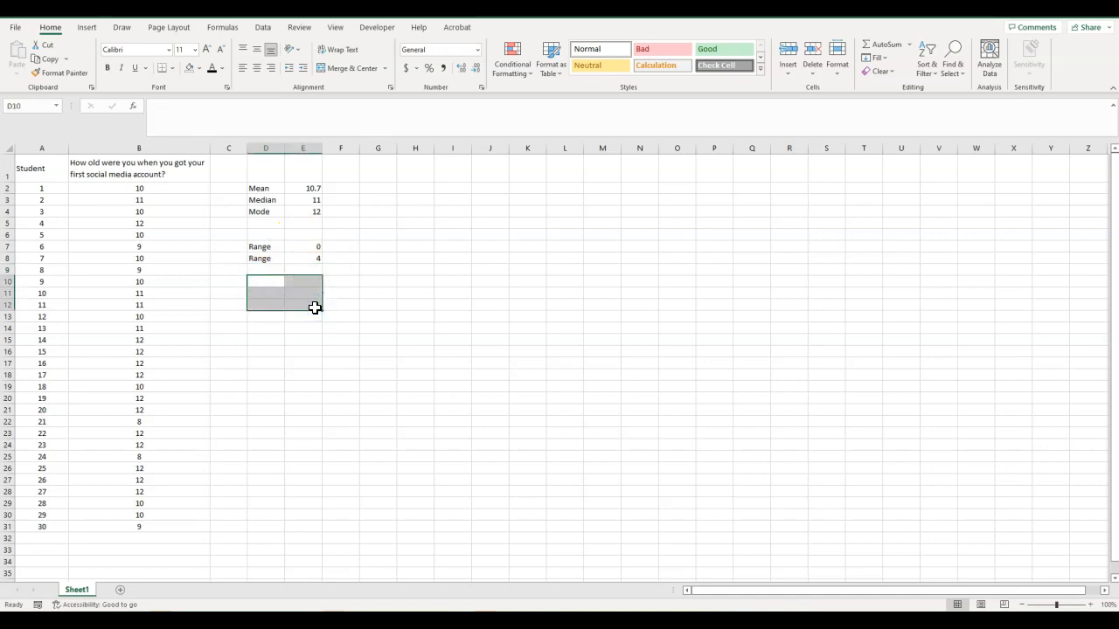
{"action": "left_click", "coordinate": [319, 245]}
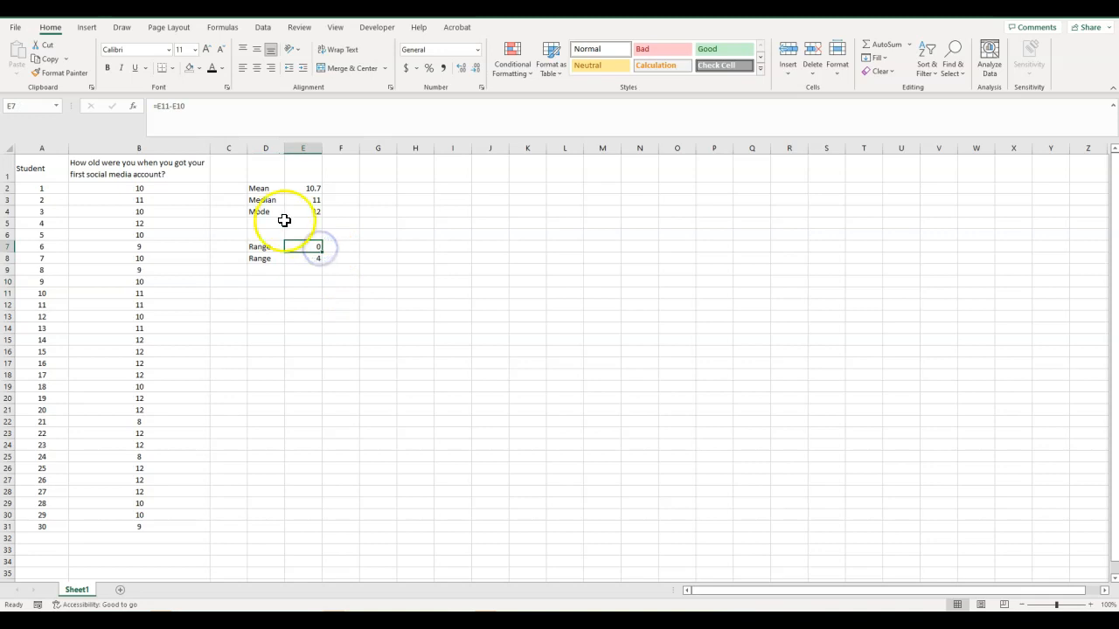
{"action": "left_click_drag", "start_coordinate": [299, 245], "coordinate": [258, 245]}
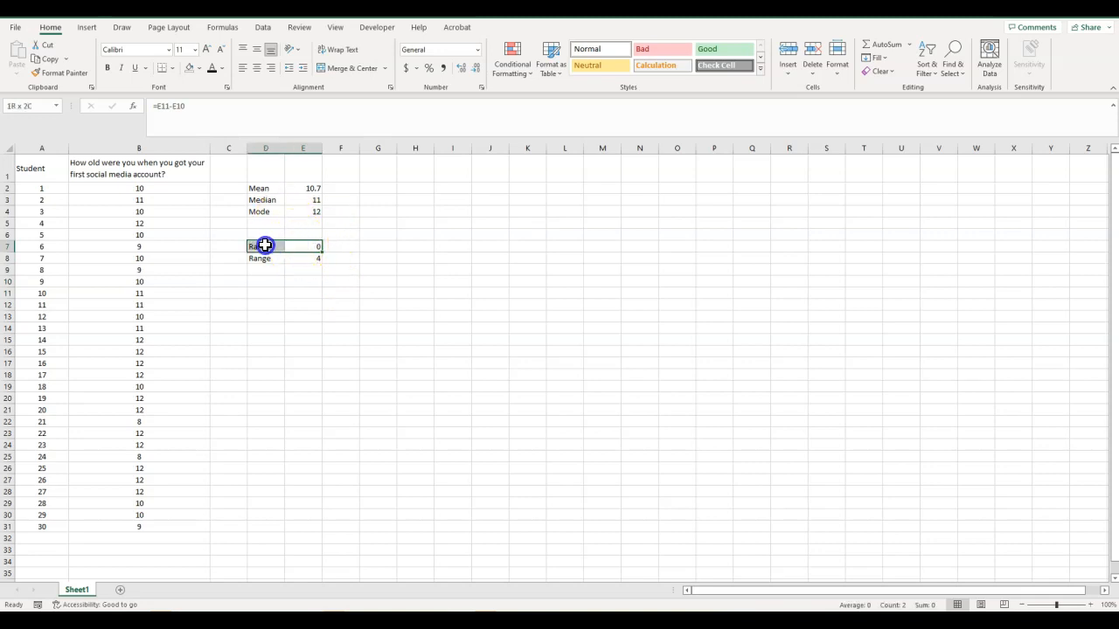
{"action": "key", "text": "Delete"}
{"action": "left_click", "coordinate": [308, 258]}
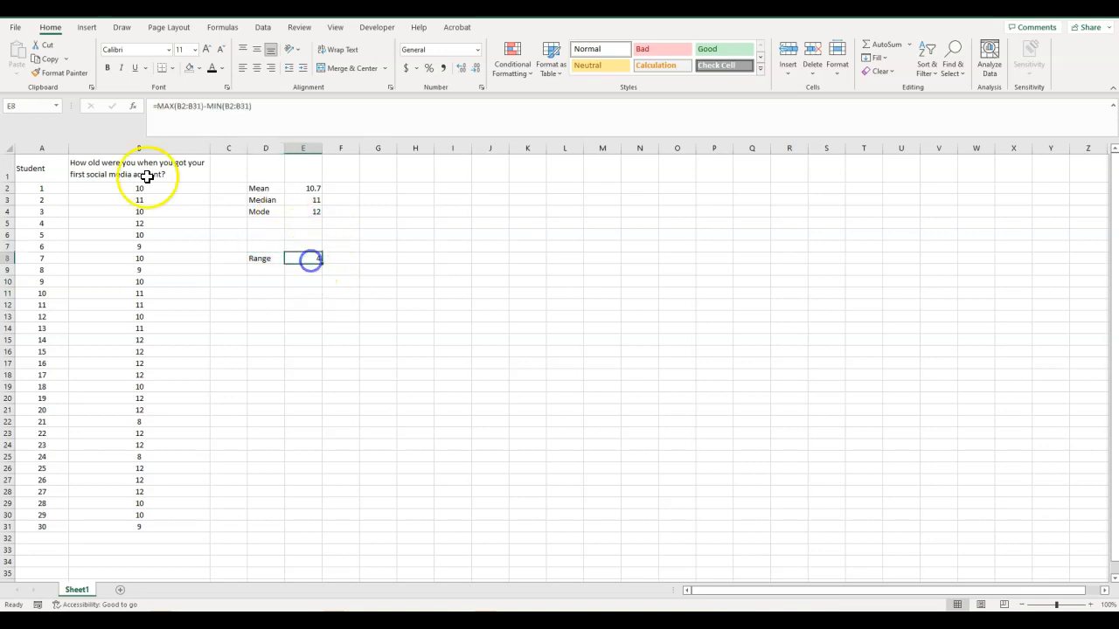